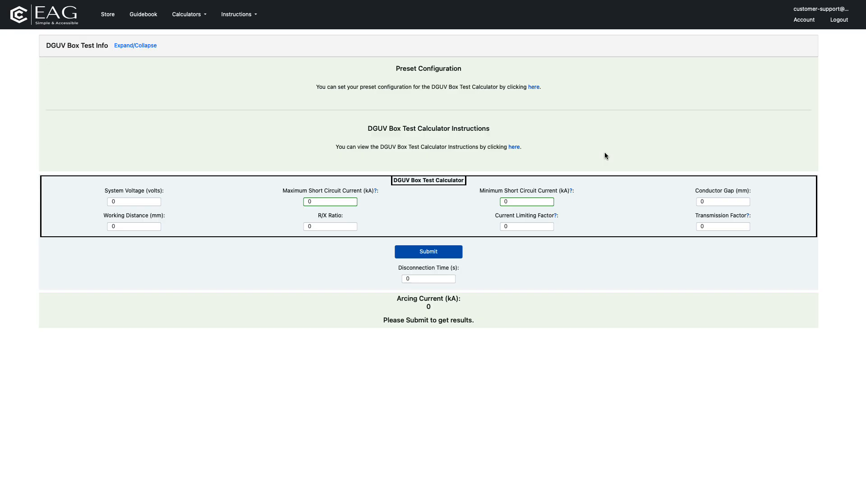
# - Review the DGUV Box Test calculator instructions, from the overview to PPE selection, and return to the DGUV Box Test calculator
pyautogui.click(515, 148)
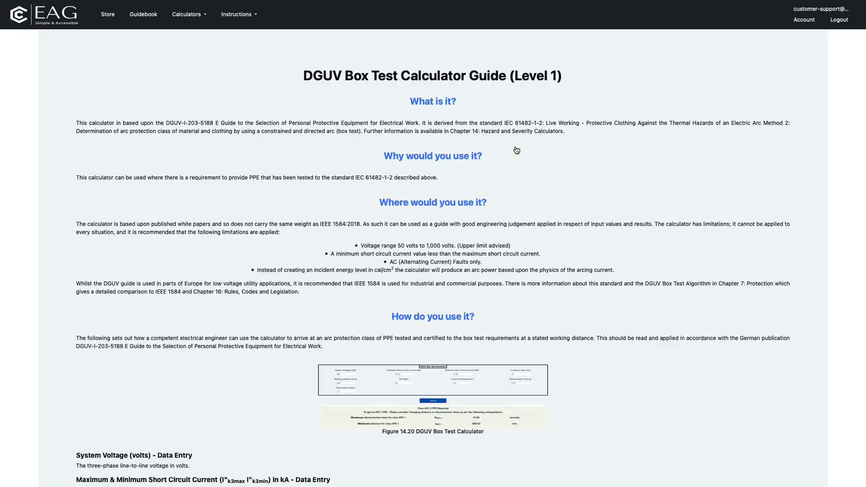
pyautogui.scroll(-15, 517, 151)
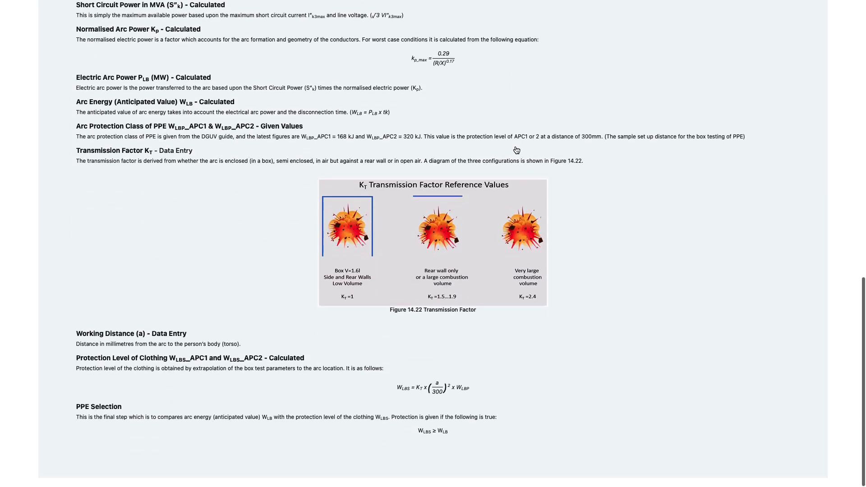
pyautogui.scroll(15, 517, 150)
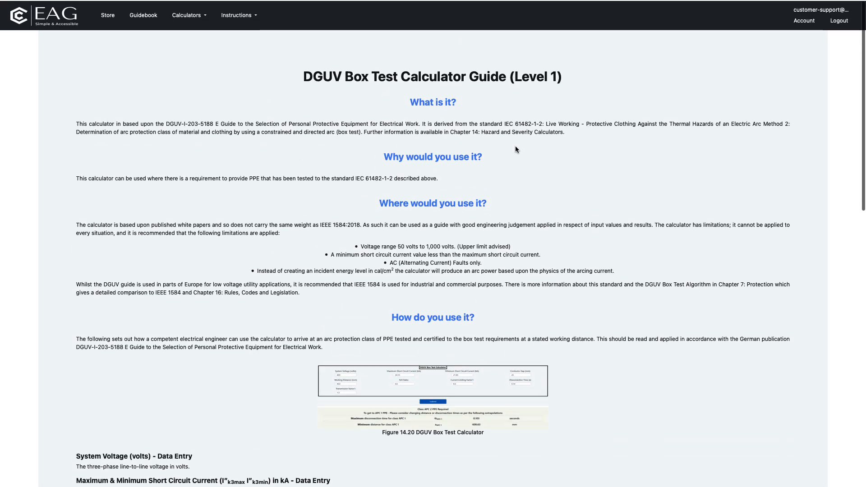
pyautogui.click(197, 18)
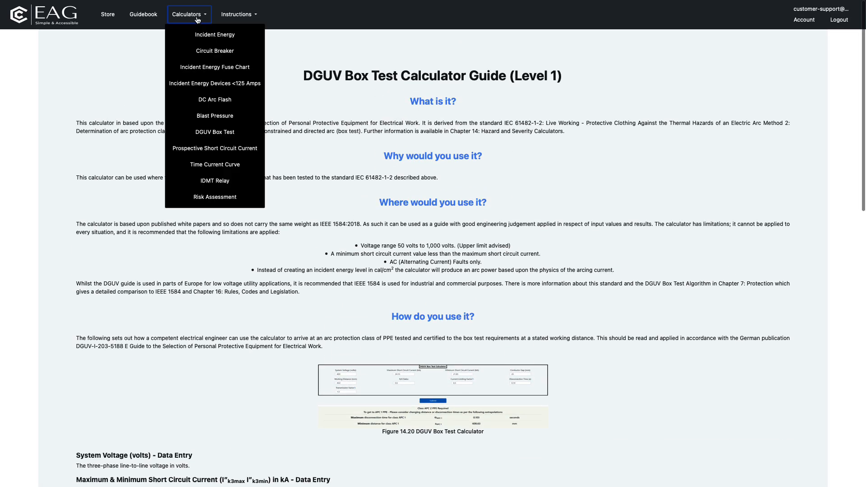
pyautogui.click(214, 133)
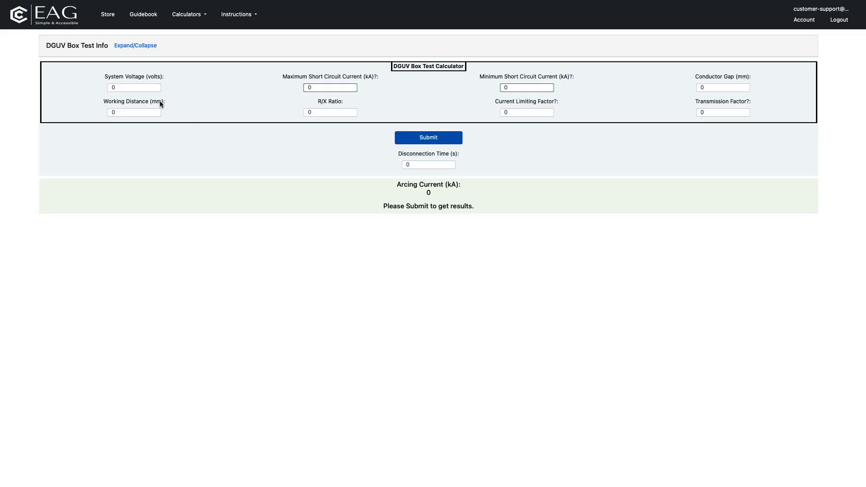
# - Set the system voltage in the DGUV Box Test calculator to 400 volts
pyautogui.moveTo(140, 90); pyautogui.dragTo(88, 89)
pyautogui.write('400')
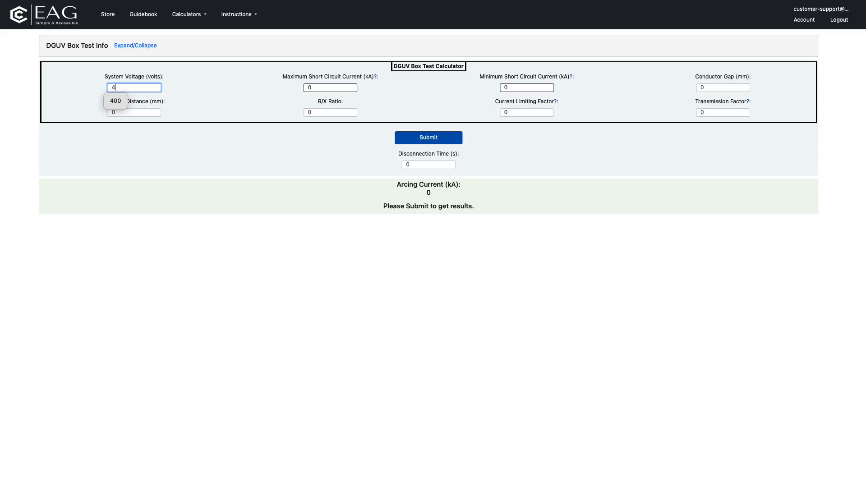
pyautogui.click(120, 101)
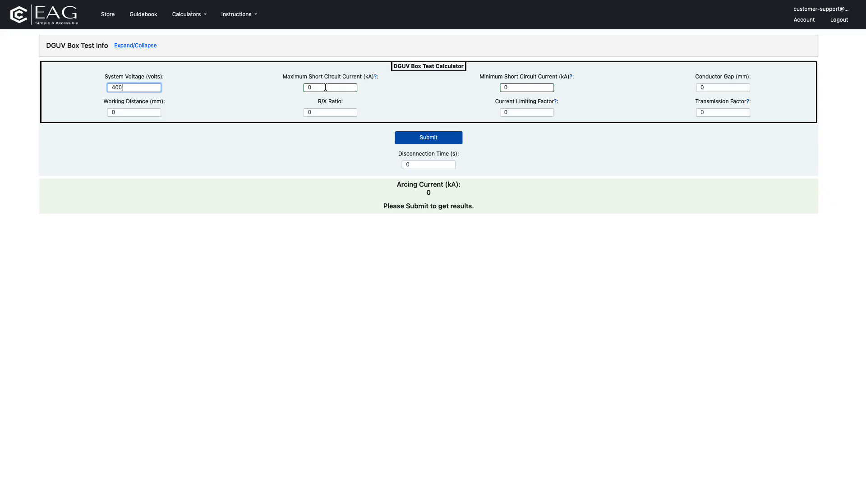
# - Set the maximum short circuit current to 15.5 kA and the minimum short circuit current to 13.7 kA
pyautogui.press('Tab')
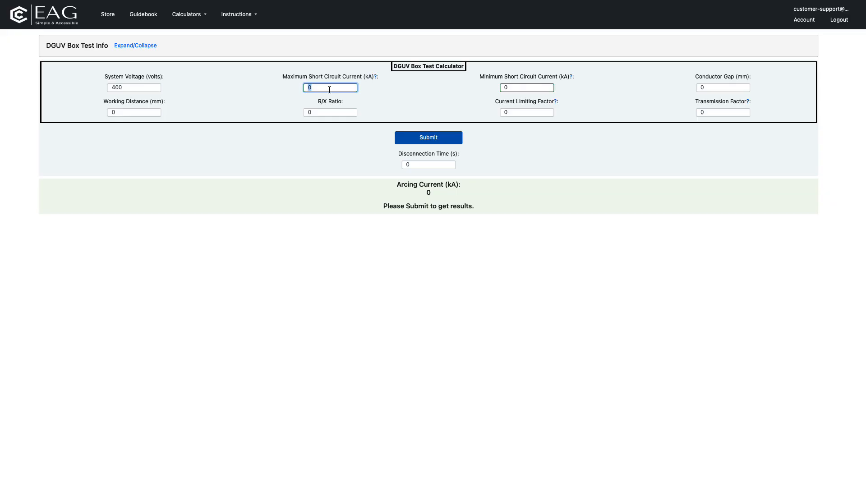
pyautogui.write('15')
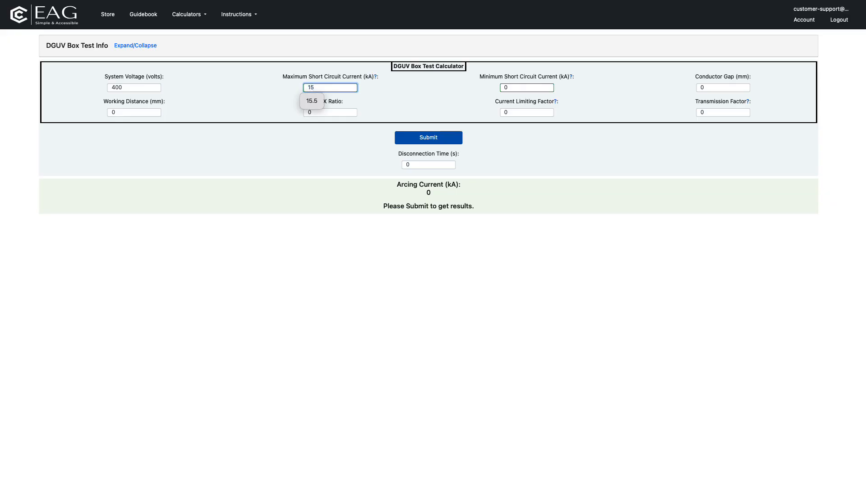
pyautogui.write('.5')
pyautogui.press('Tab')
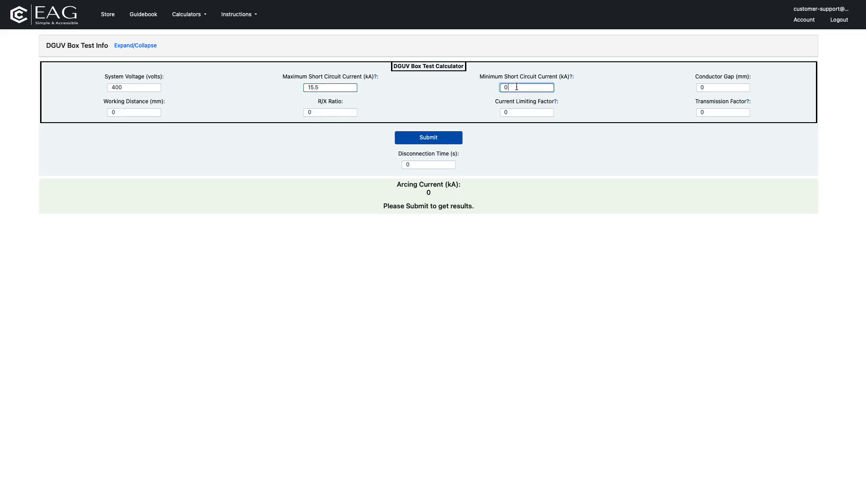
pyautogui.write('13')
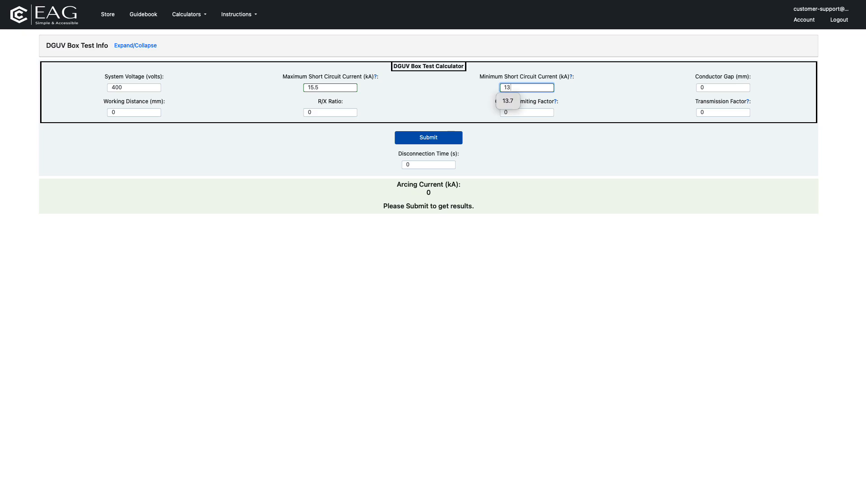
pyautogui.write('.7')
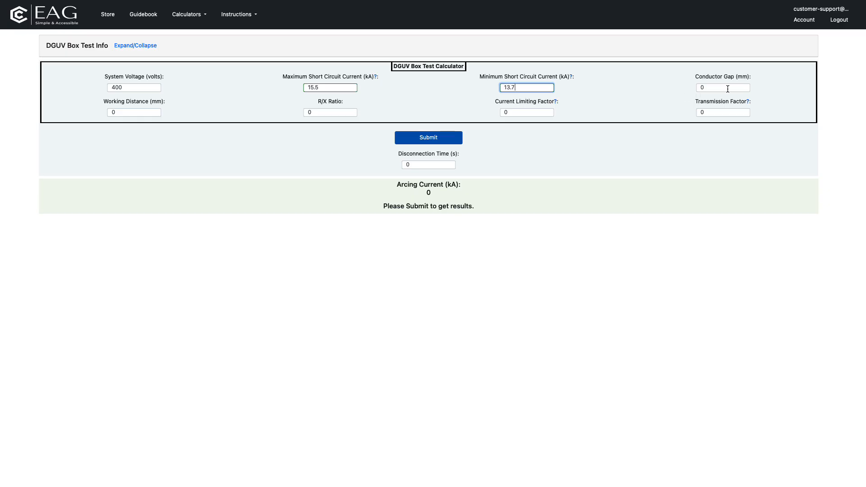
# - Set the conductor gap to 60 mm and the working distance to 300 mm
pyautogui.moveTo(728, 89); pyautogui.dragTo(686, 87)
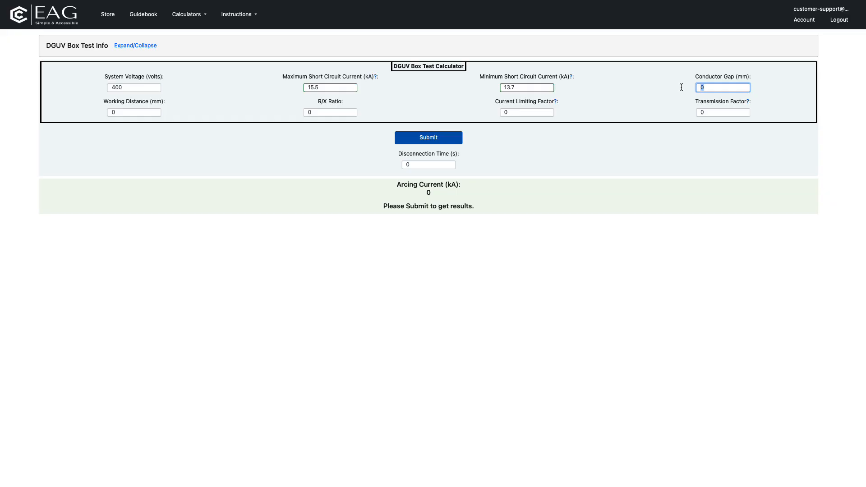
pyautogui.write('60')
pyautogui.click(702, 104)
pyautogui.click(126, 112)
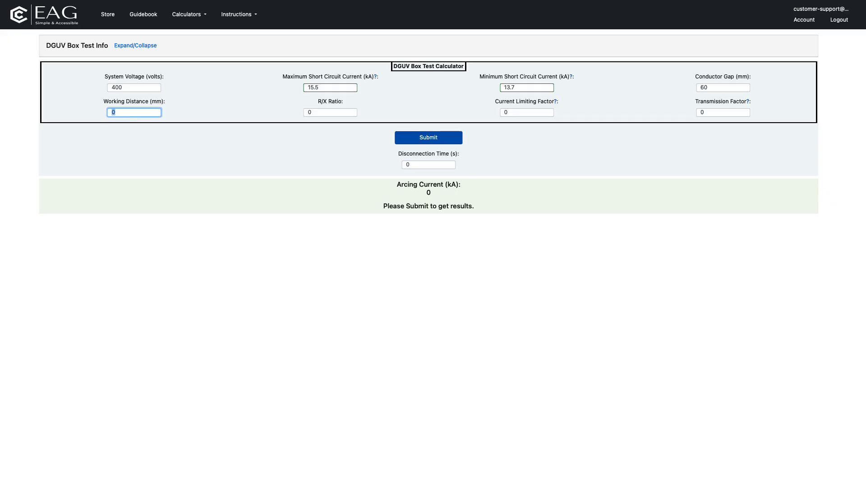
pyautogui.write('300')
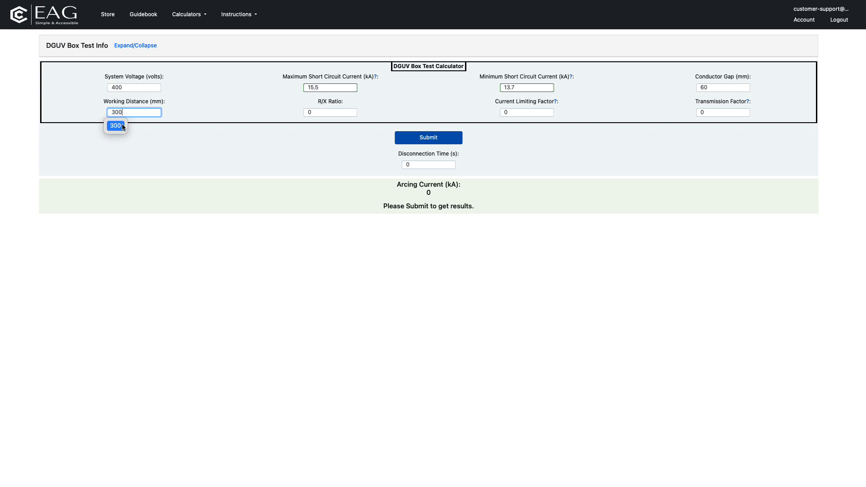
pyautogui.click(116, 125)
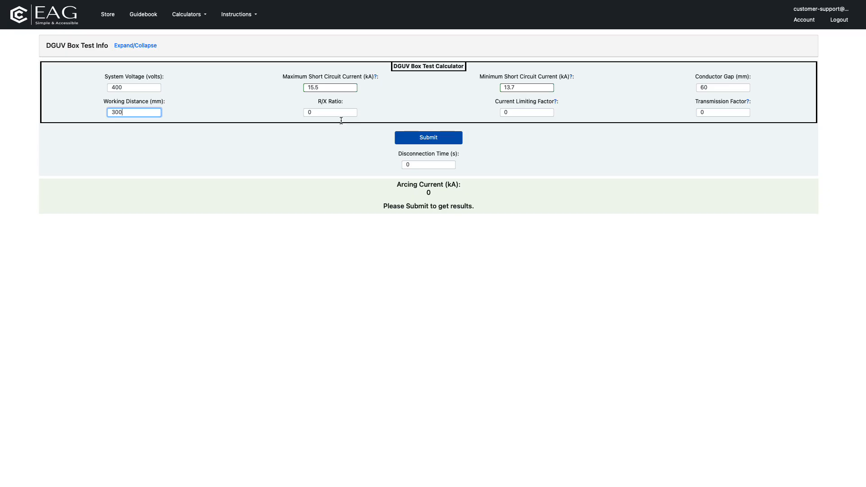
# - Set the R/X ratio to 0.3 and the current limiting factor to 0.5
pyautogui.click(324, 113)
pyautogui.moveTo(324, 112); pyautogui.dragTo(291, 112)
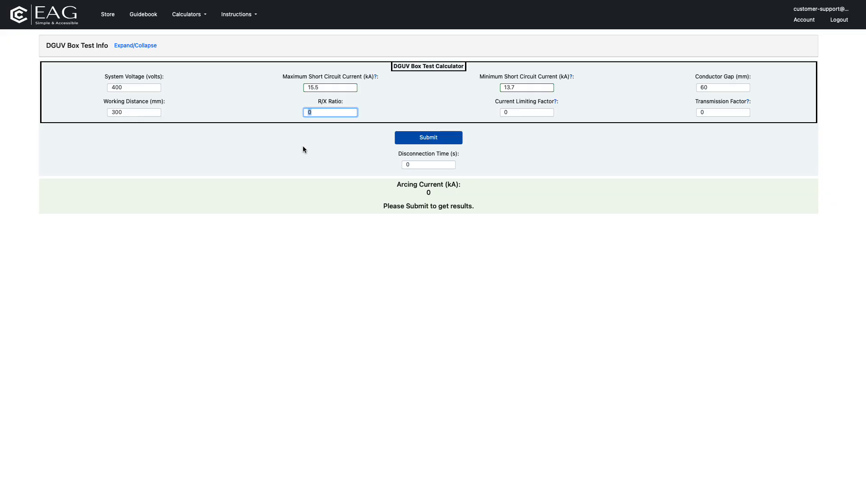
pyautogui.write('0.3')
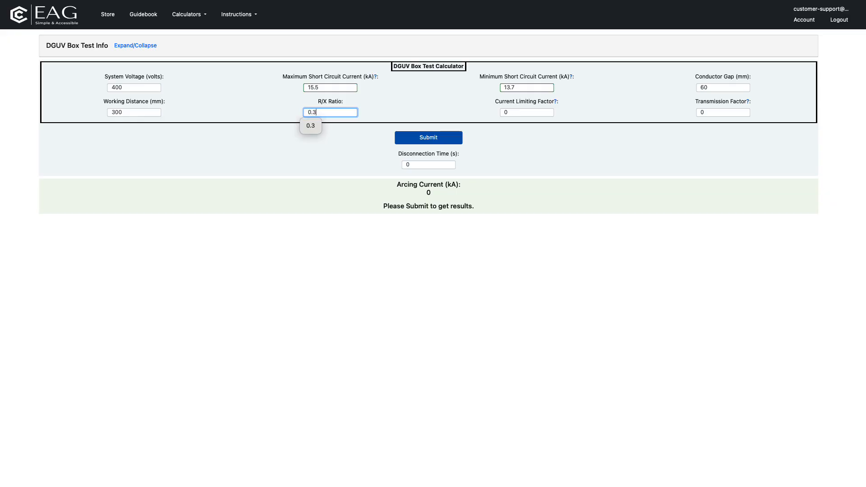
pyautogui.click(313, 127)
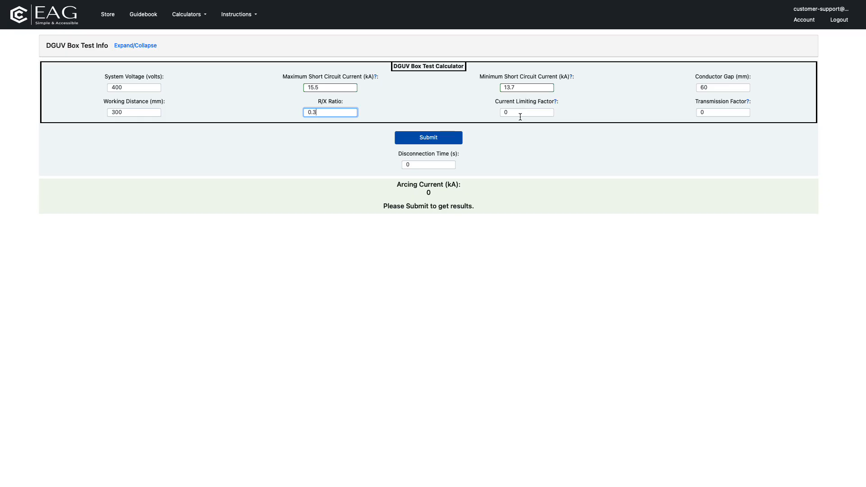
pyautogui.moveTo(520, 116); pyautogui.dragTo(491, 114)
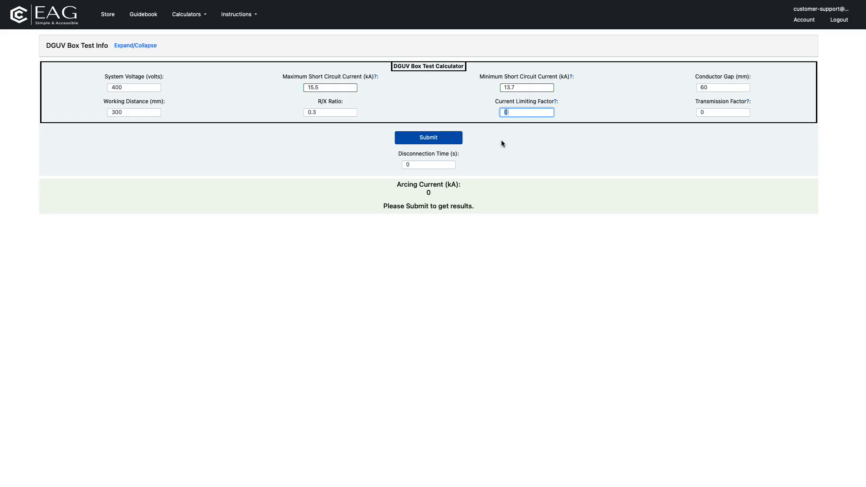
pyautogui.write('0.')
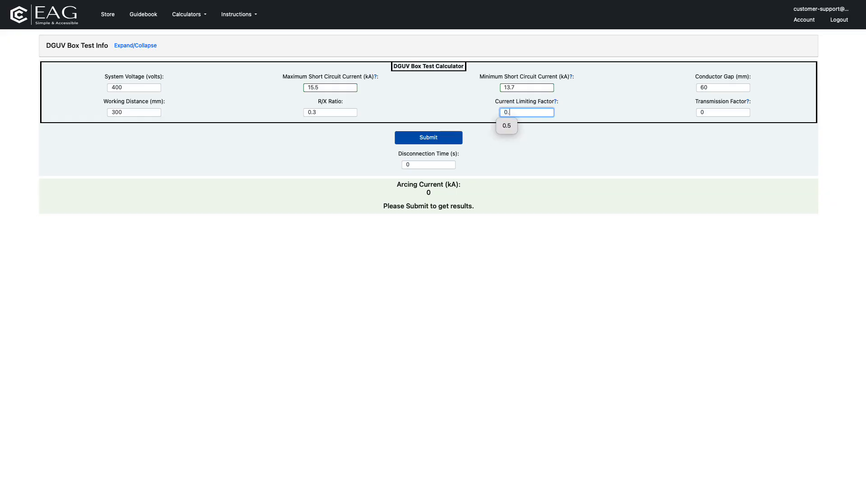
pyautogui.write('5')
pyautogui.click(506, 127)
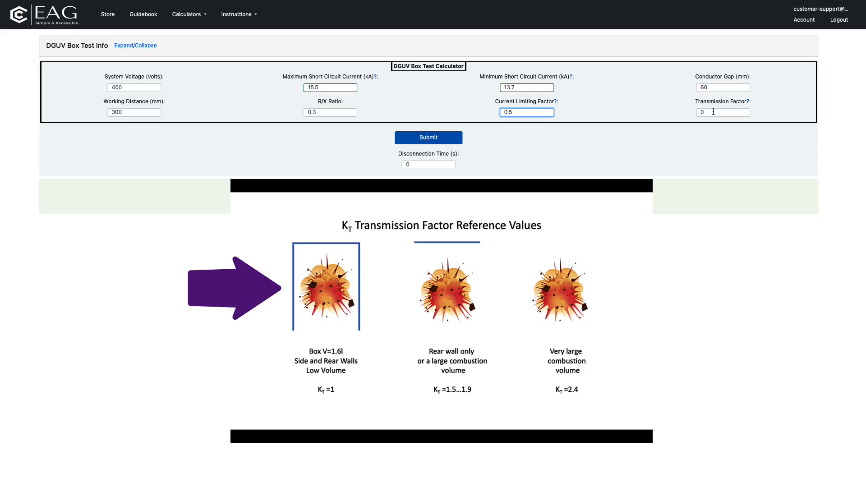
# - Set the transmission factor to 1.5 and submit the inputs to calculate the arcing current
pyautogui.press('Tab')
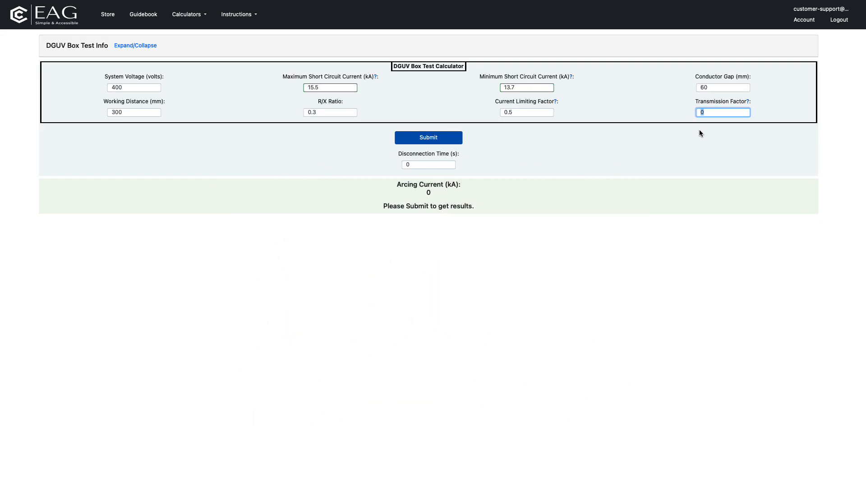
pyautogui.write('1.5')
pyautogui.click(602, 135)
pyautogui.click(454, 141)
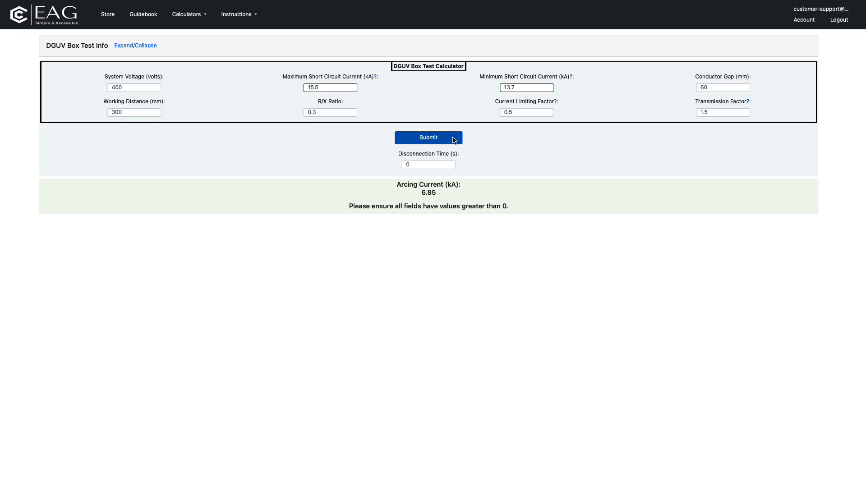
# - Set the disconnection time to 0.1 s and submit the calculation to determine the required PPE class
pyautogui.doubleClick(426, 163)
pyautogui.write('0.')
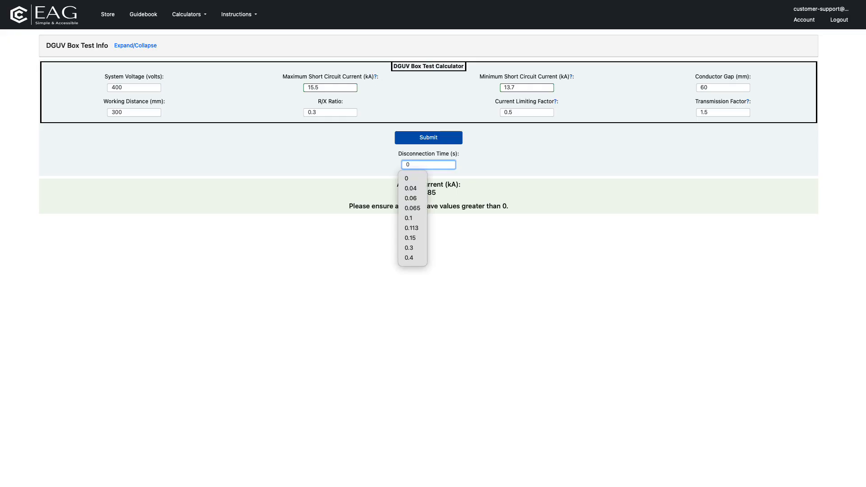
pyautogui.write('1')
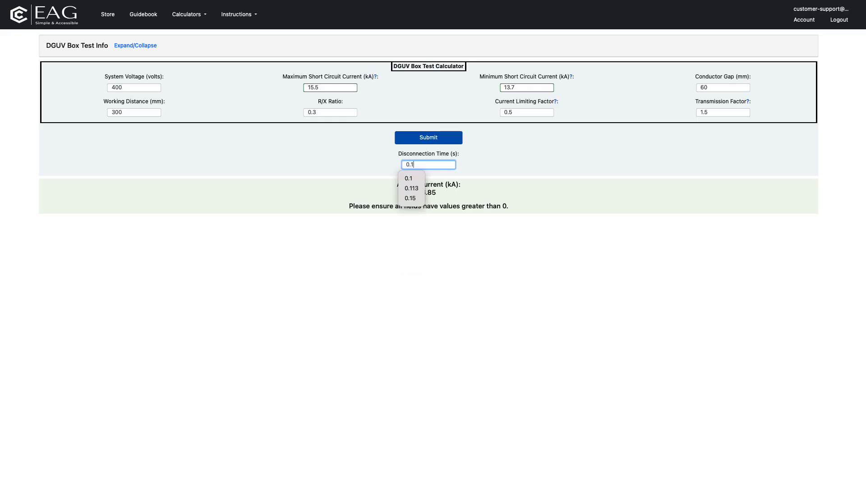
pyautogui.click(409, 178)
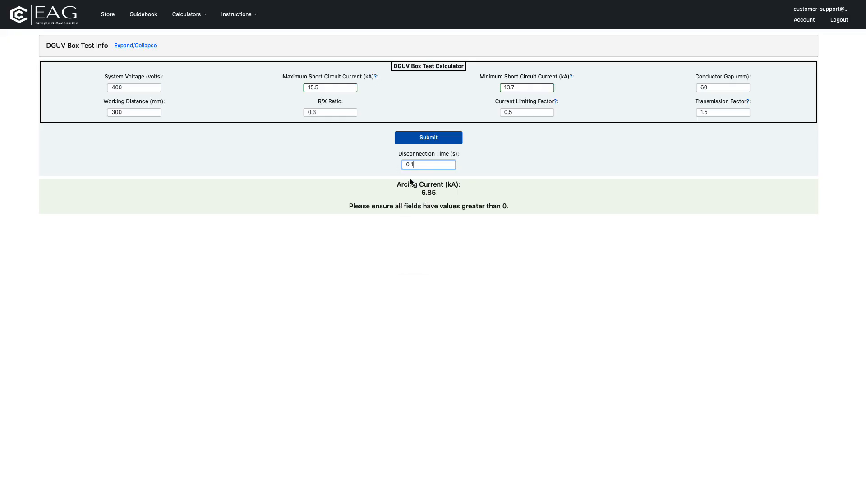
pyautogui.click(445, 141)
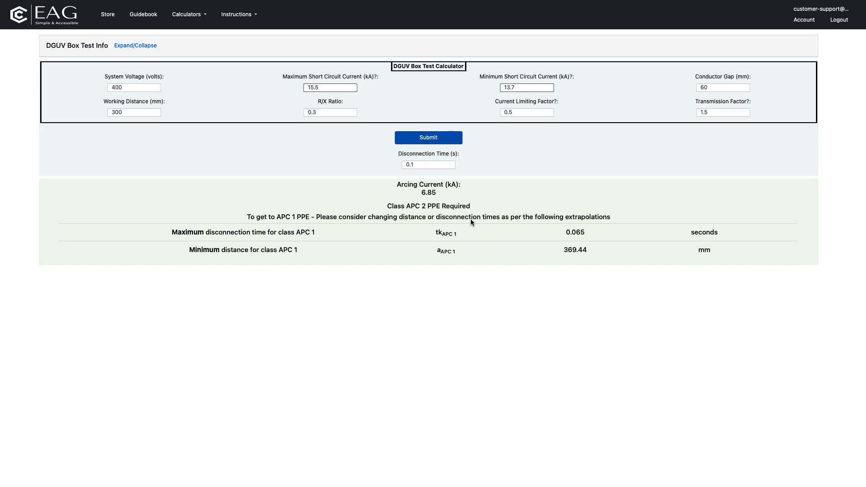
# - Change the disconnection time to the suggested APC 1 maximum of 0.065 s and recalculate the PPE class
pyautogui.moveTo(417, 165); pyautogui.dragTo(407, 165)
pyautogui.write('0.0')
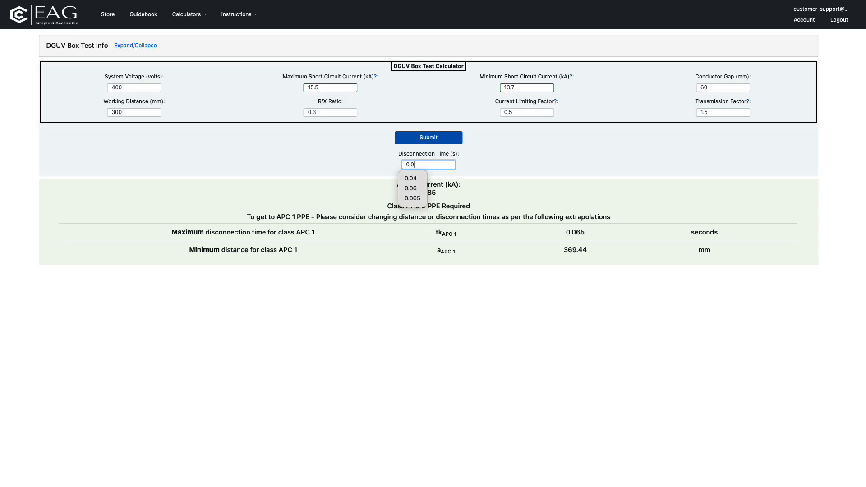
pyautogui.write('65')
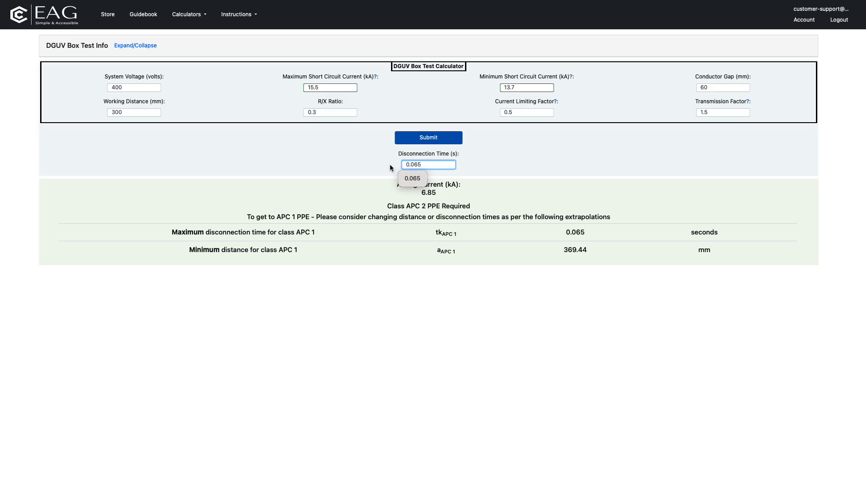
pyautogui.click(410, 179)
pyautogui.click(429, 143)
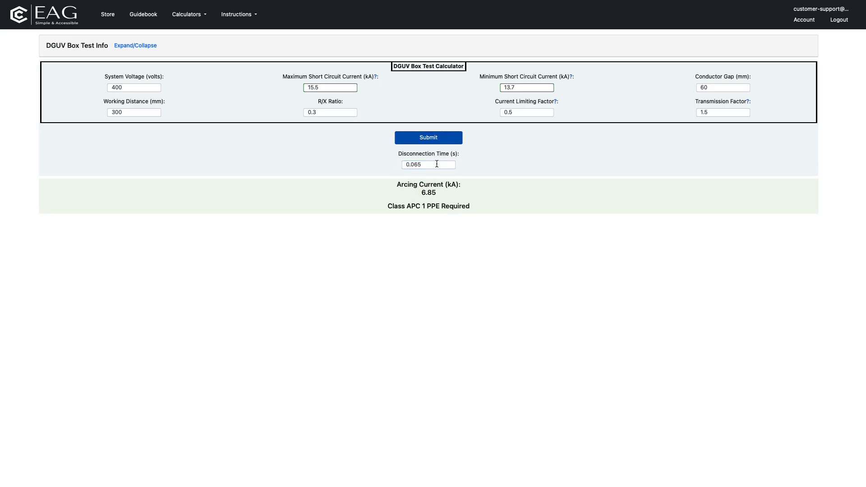
# - Set the disconnection time back to 0.1 s and resubmit the calculation
pyautogui.moveTo(436, 164); pyautogui.dragTo(402, 166)
pyautogui.write('0.1')
pyautogui.click(429, 139)
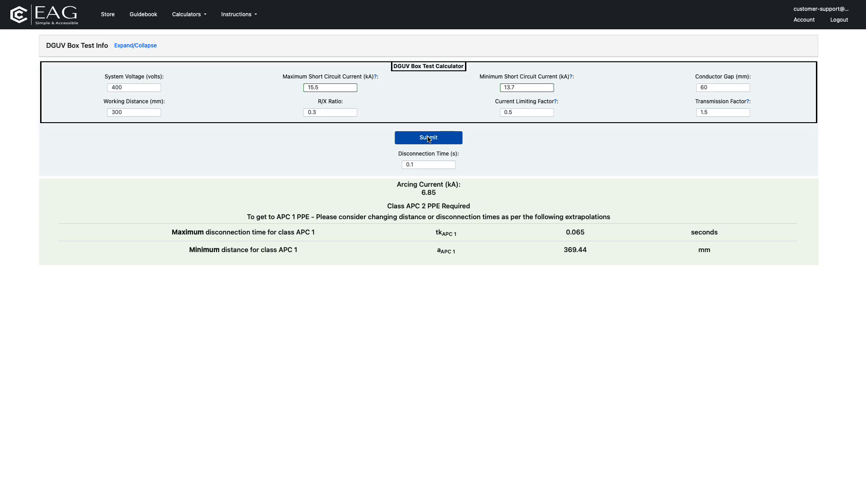
# - Change the working distance to the suggested APC 1 minimum of 369.44 mm and recalculate the PPE class
pyautogui.moveTo(133, 110); pyautogui.dragTo(91, 111)
pyautogui.write('369')
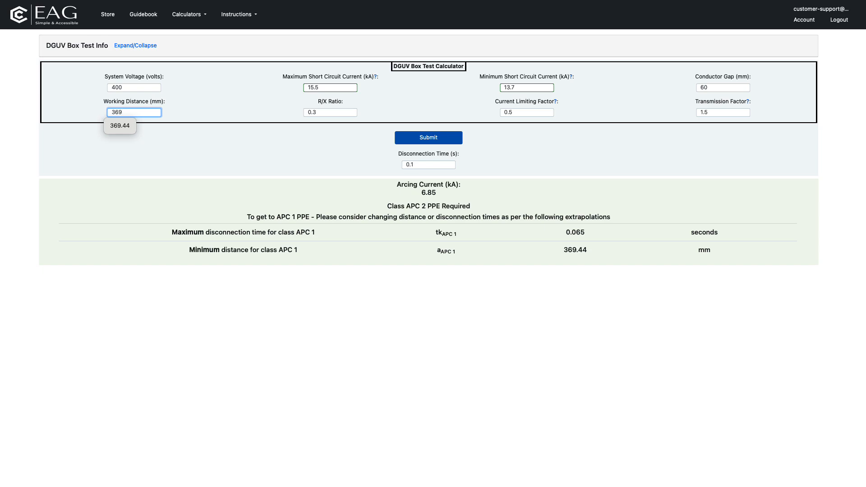
pyautogui.write('.44')
pyautogui.click(425, 138)
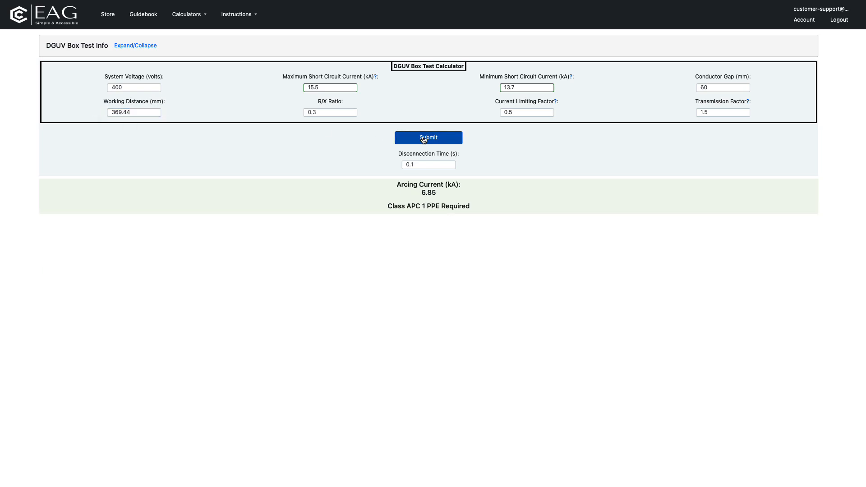